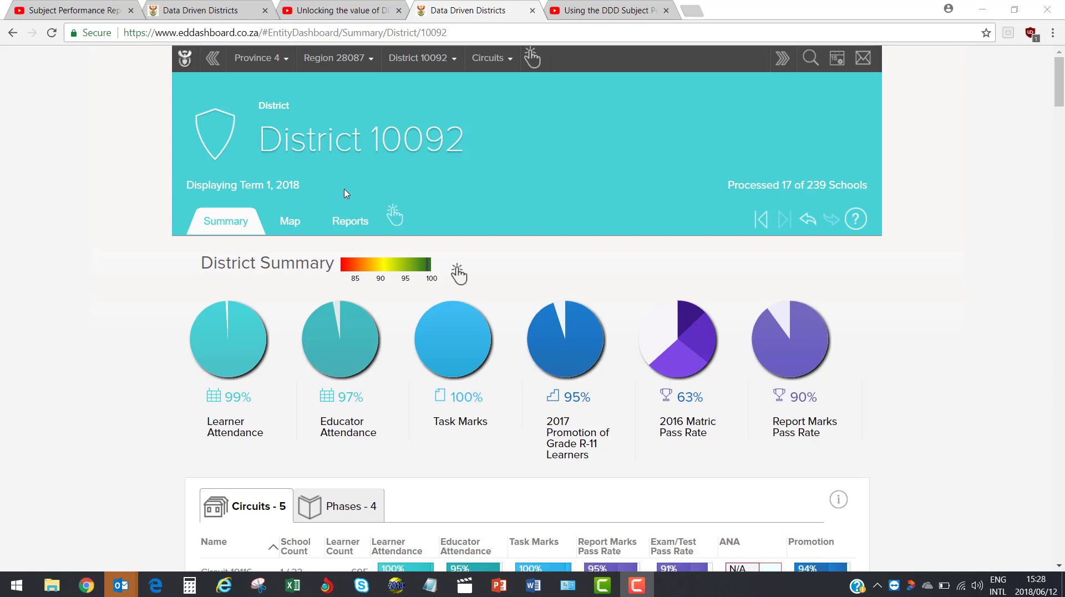
Step: Show the district Reports list scrolled down to the Learner Achievement section
click(351, 222)
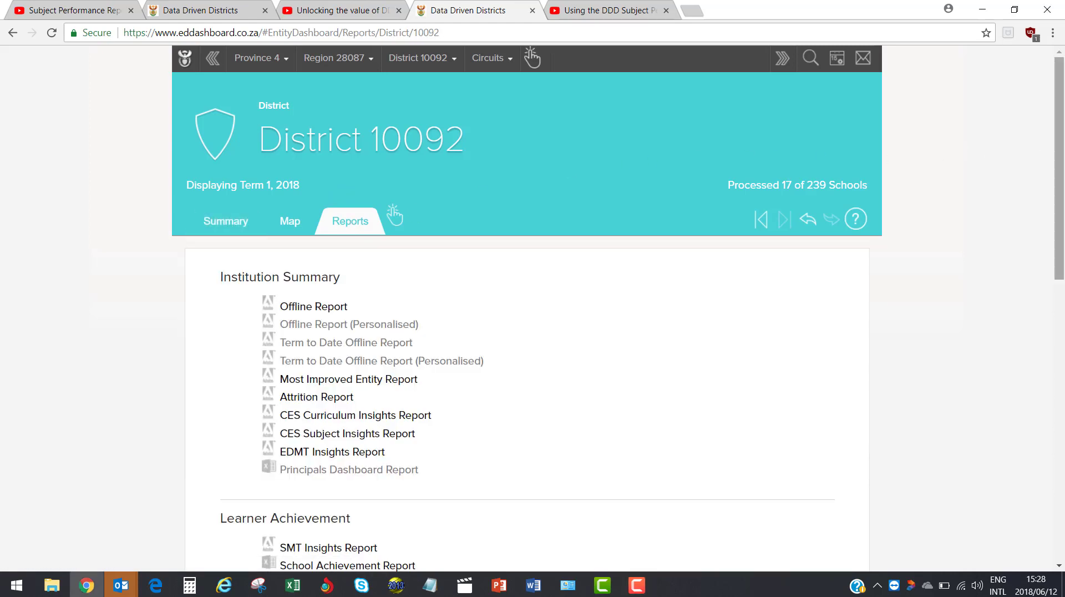
drag(1064, 141, 1063, 254)
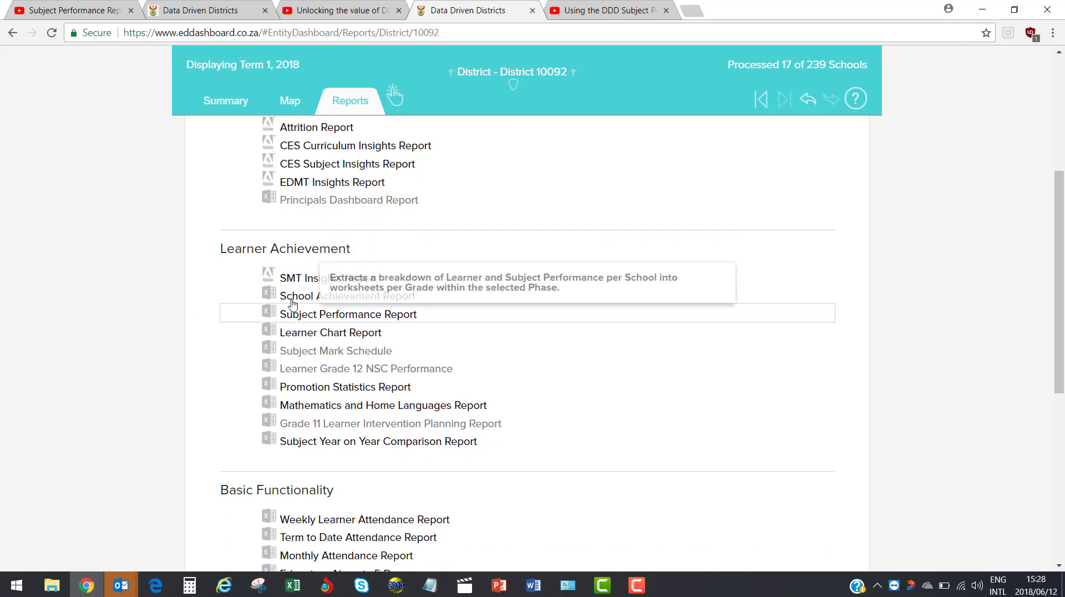
mouse_move(347, 295)
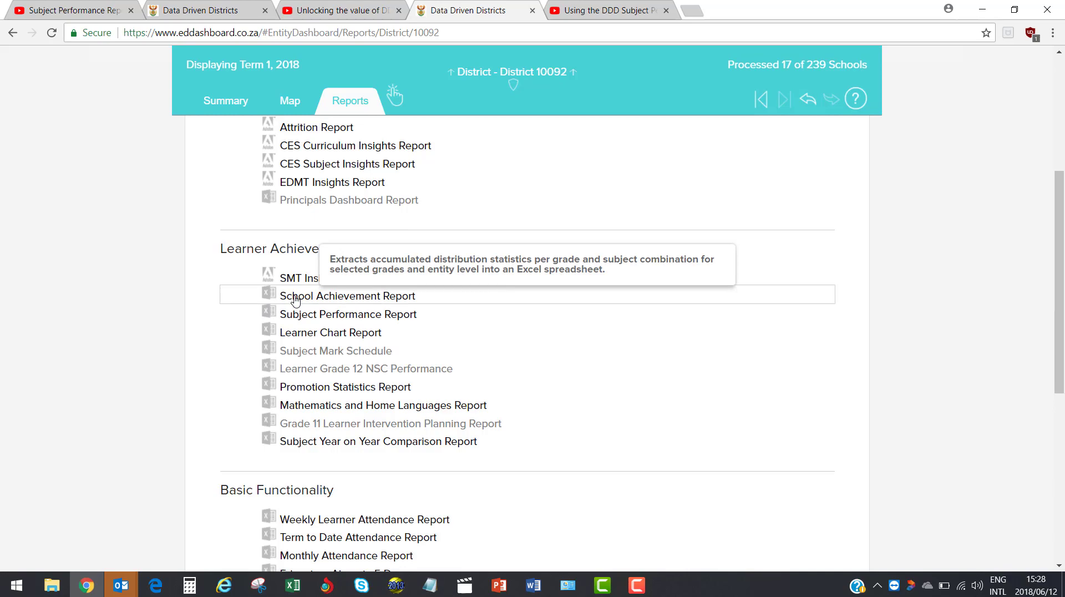
Step: Set up the School Achievement Report at District level for grades 4 to 6
click(295, 300)
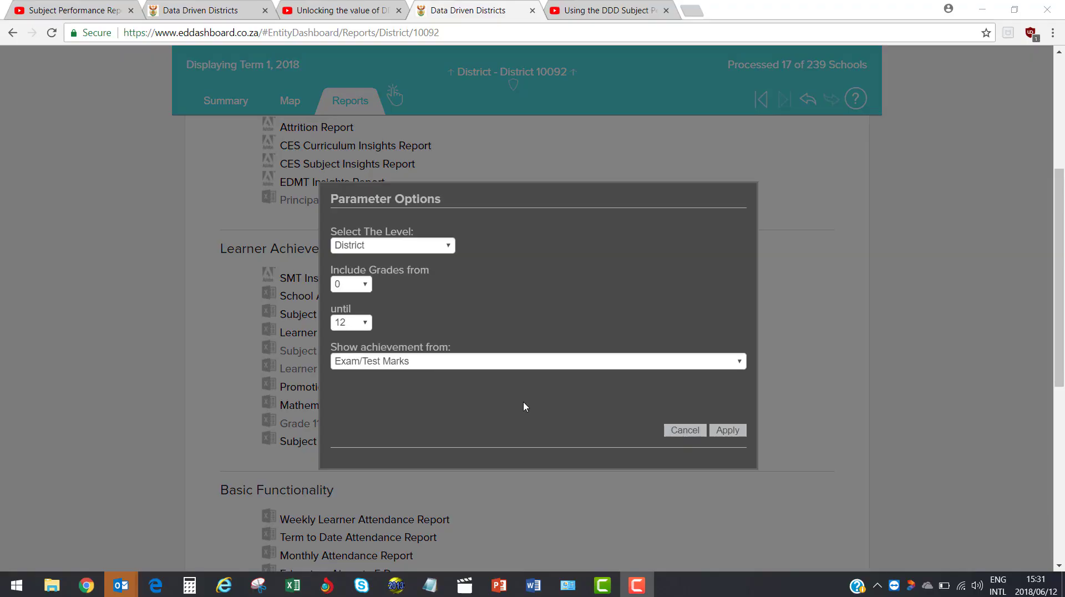
click(407, 248)
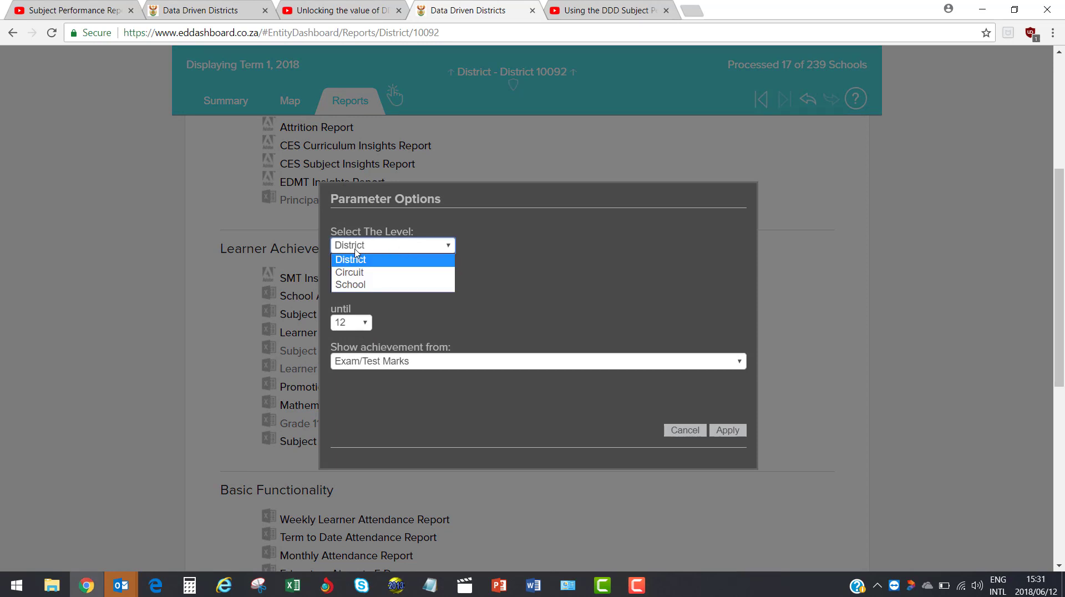
click(377, 260)
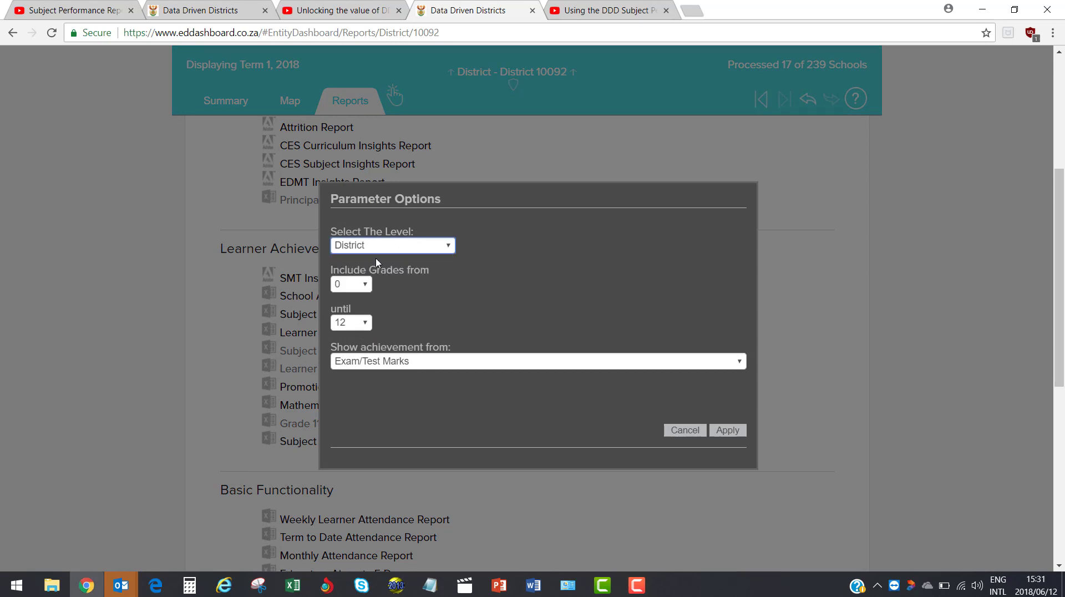
click(359, 285)
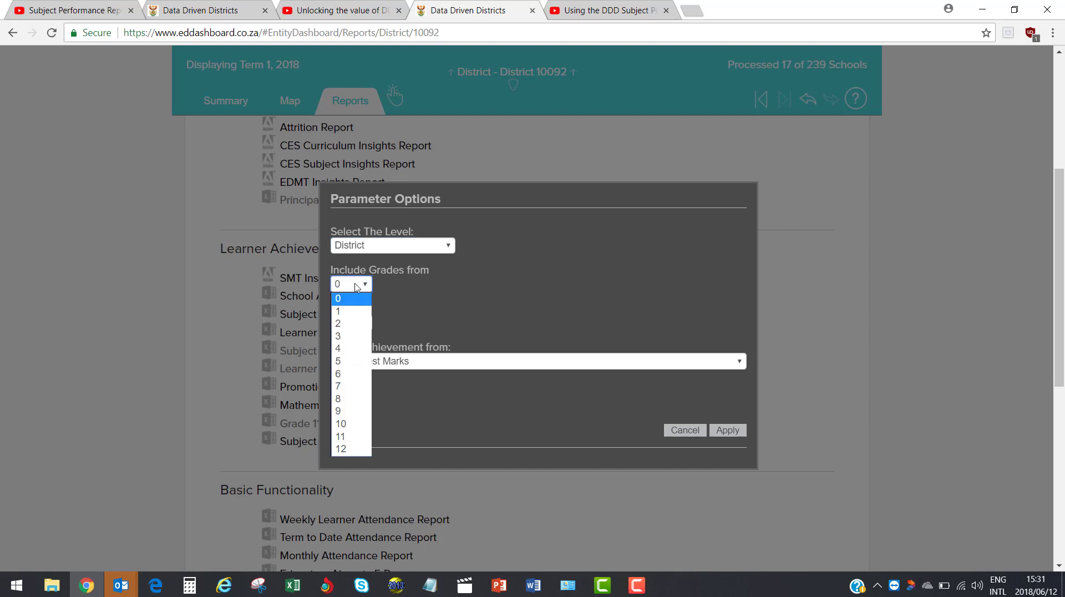
click(349, 350)
click(356, 324)
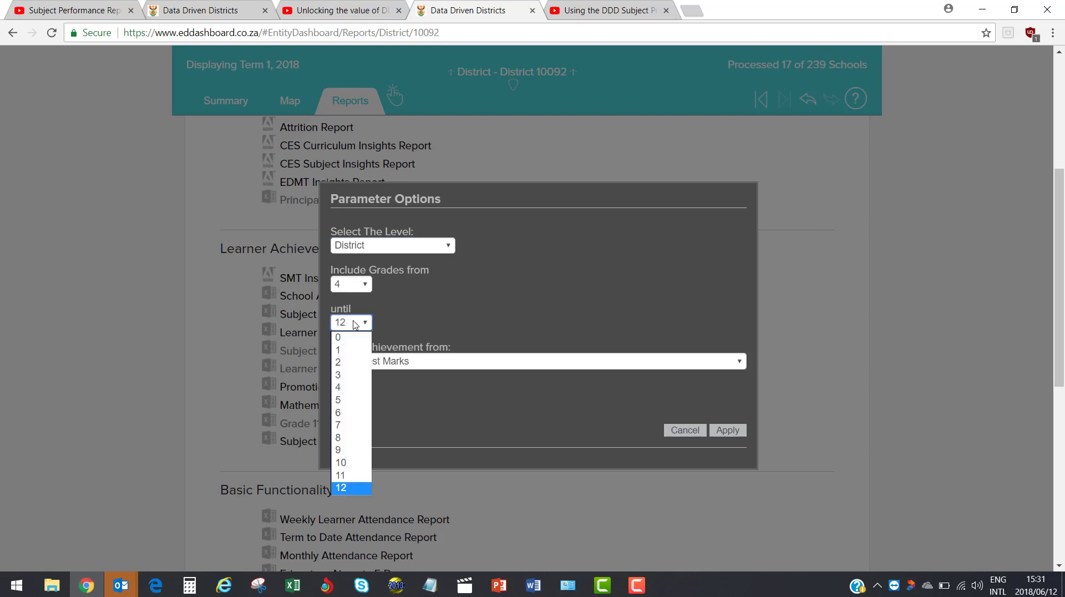
click(344, 412)
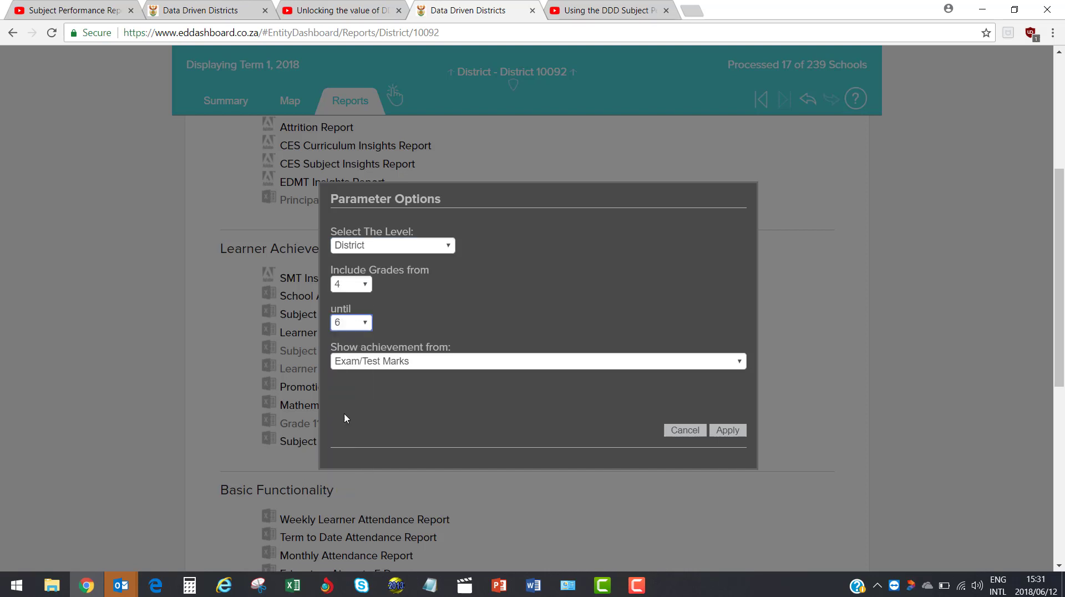
Step: Keep Exam/Test Marks as the achievement source and generate the report
click(464, 367)
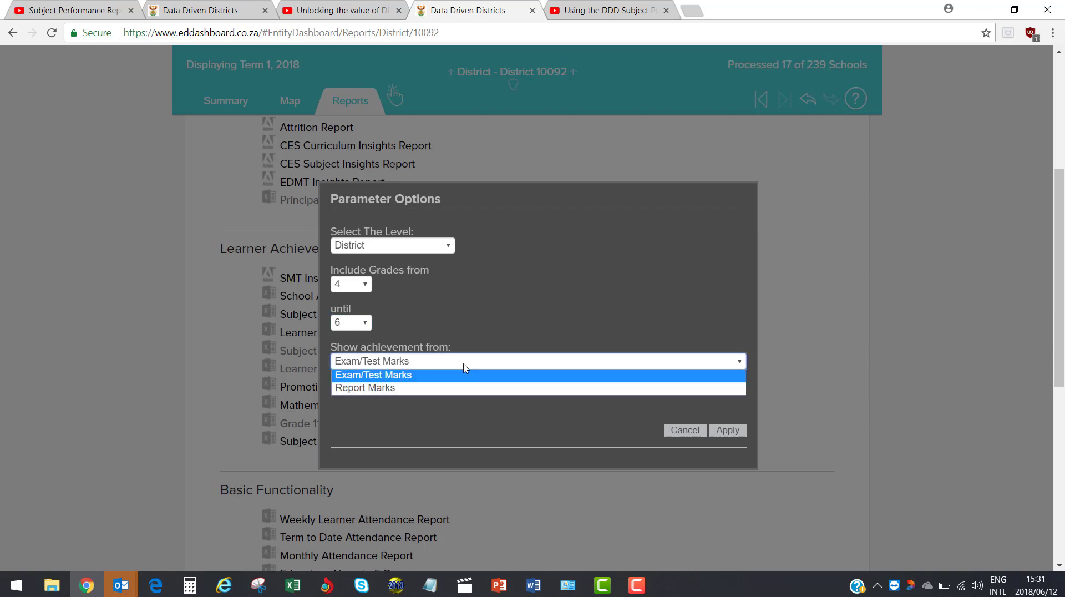
click(382, 376)
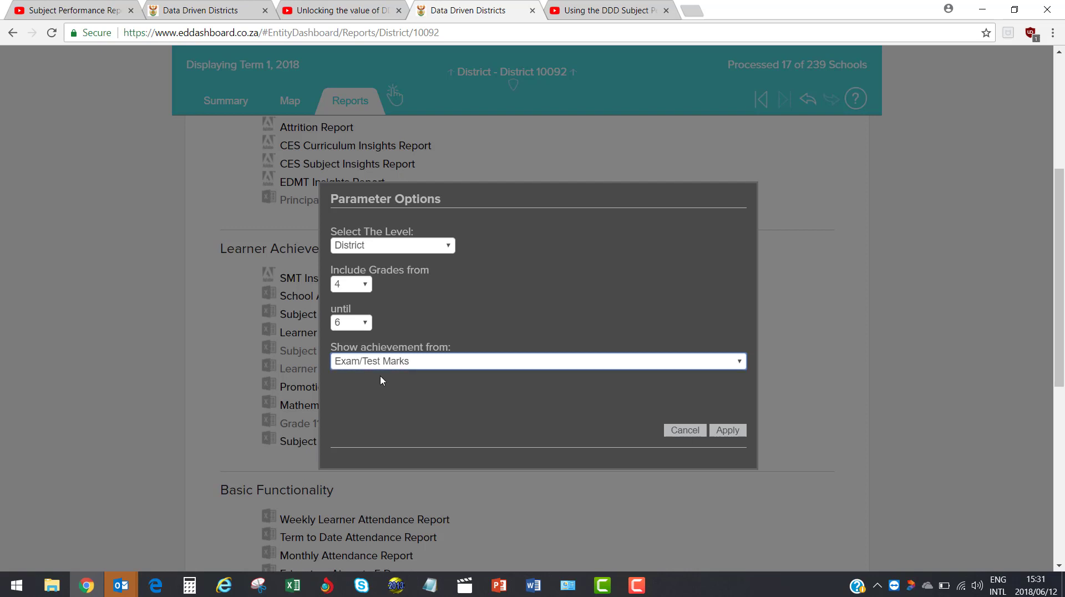
click(725, 429)
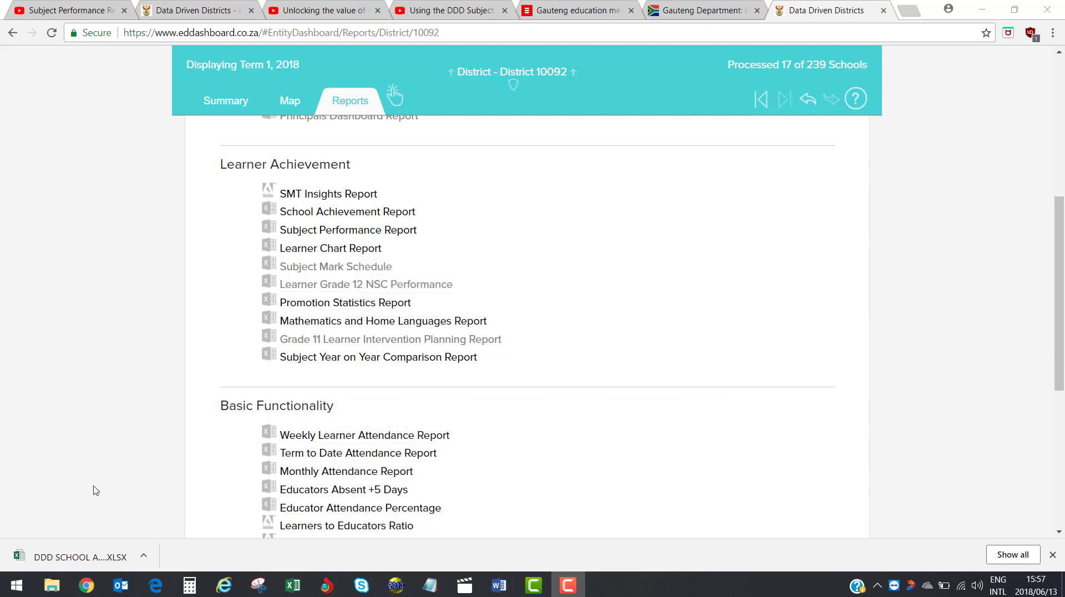
Step: Open the downloaded School Achievement Report XLSX in Excel from Chrome's download bar
click(92, 556)
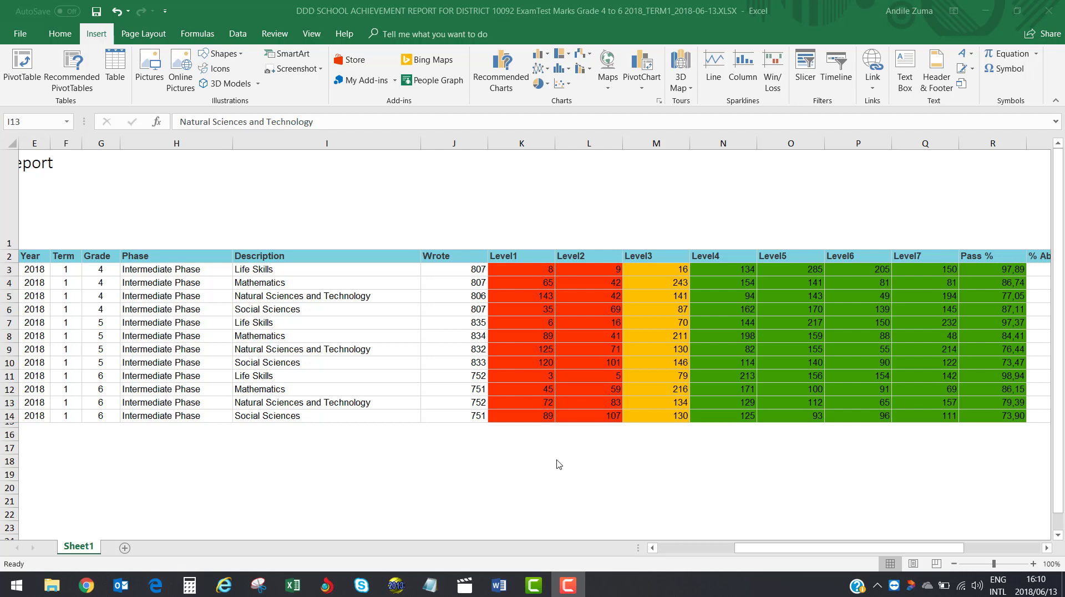
Step: Chart I2:Q3 (headings and Grade 4 Life Skills row) as a Recommended Clustered Column chart
click(305, 255)
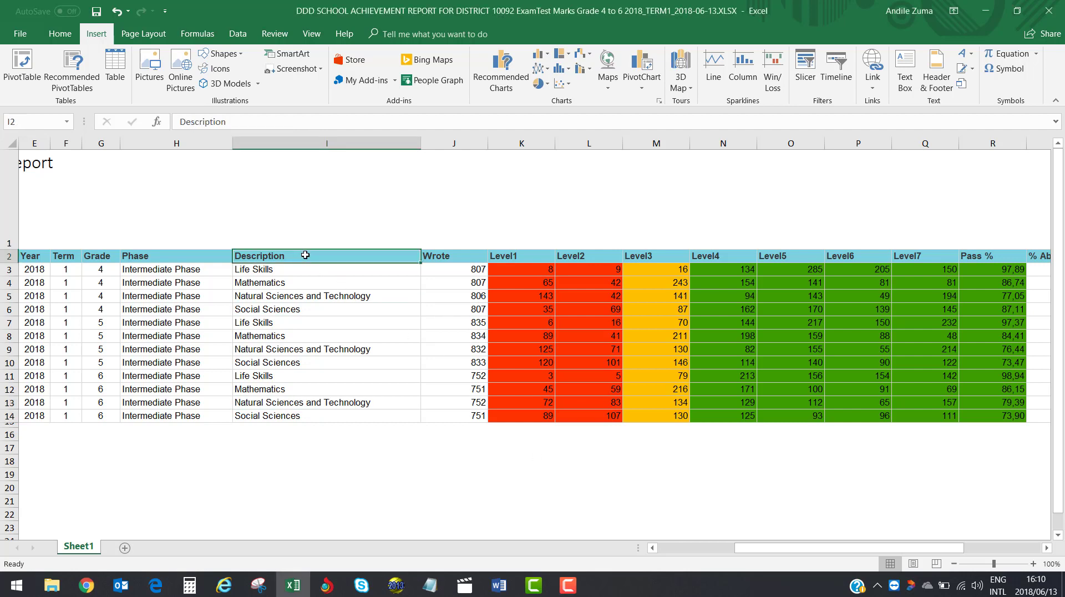
mouse_move(305, 255)
mouse_down()
mouse_move(311, 268)
mouse_move(926, 266)
mouse_up()
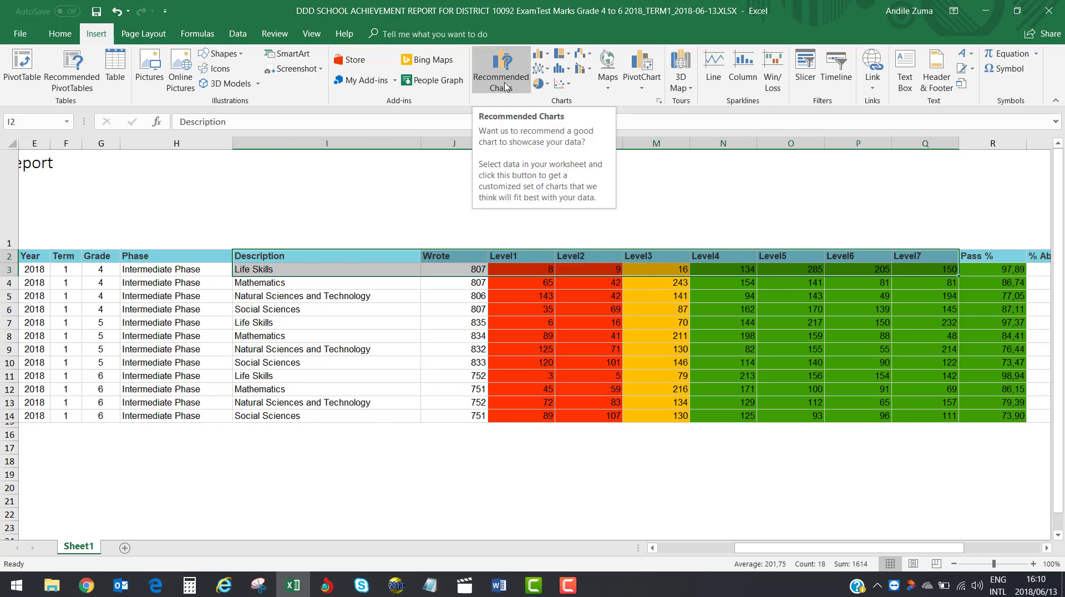
click(505, 86)
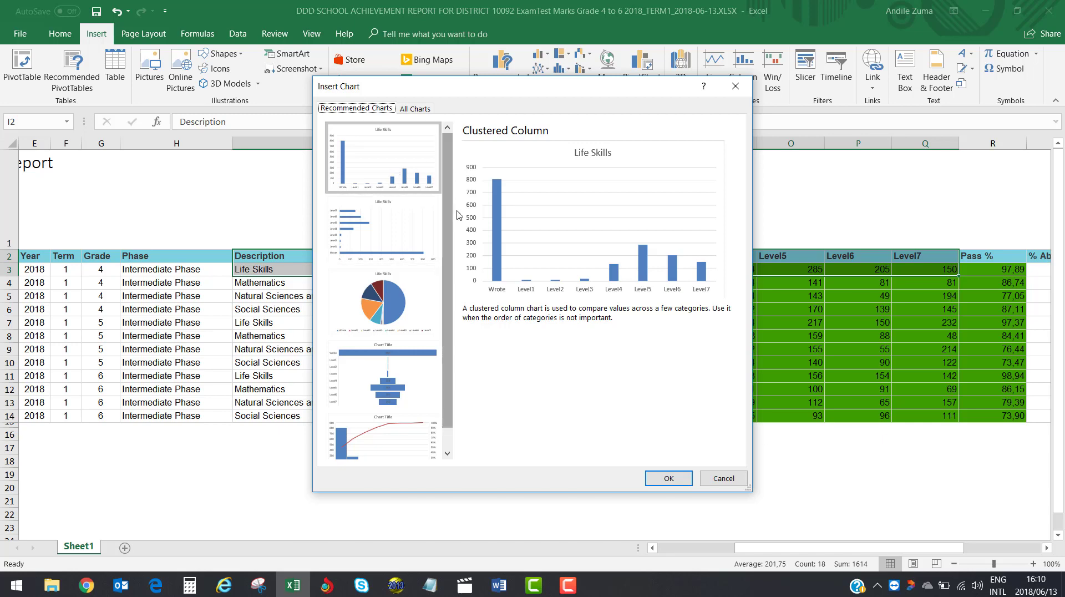
click(403, 234)
click(400, 298)
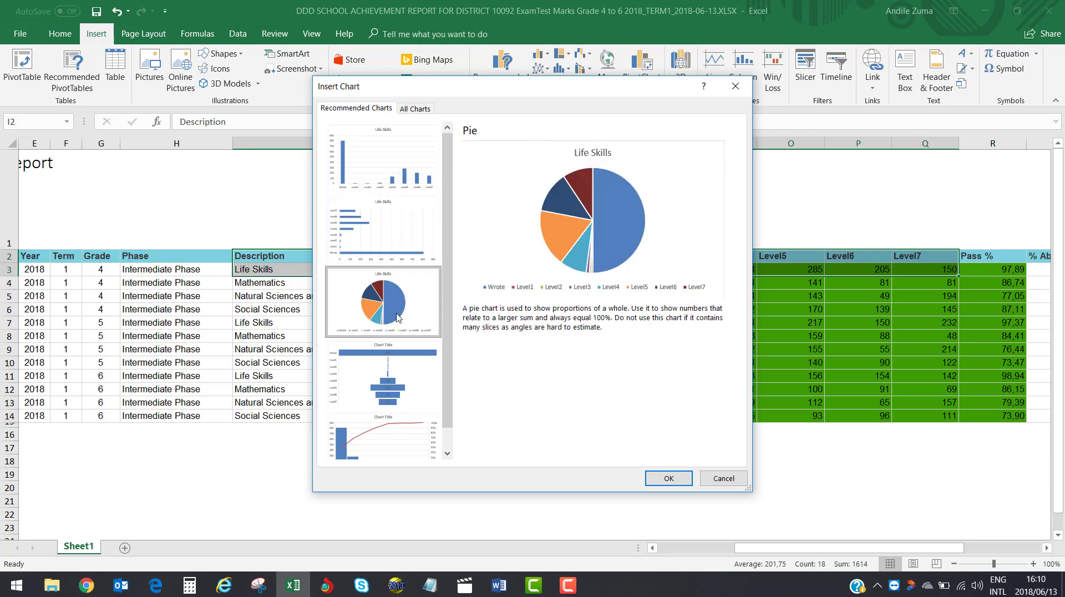
click(396, 384)
click(356, 178)
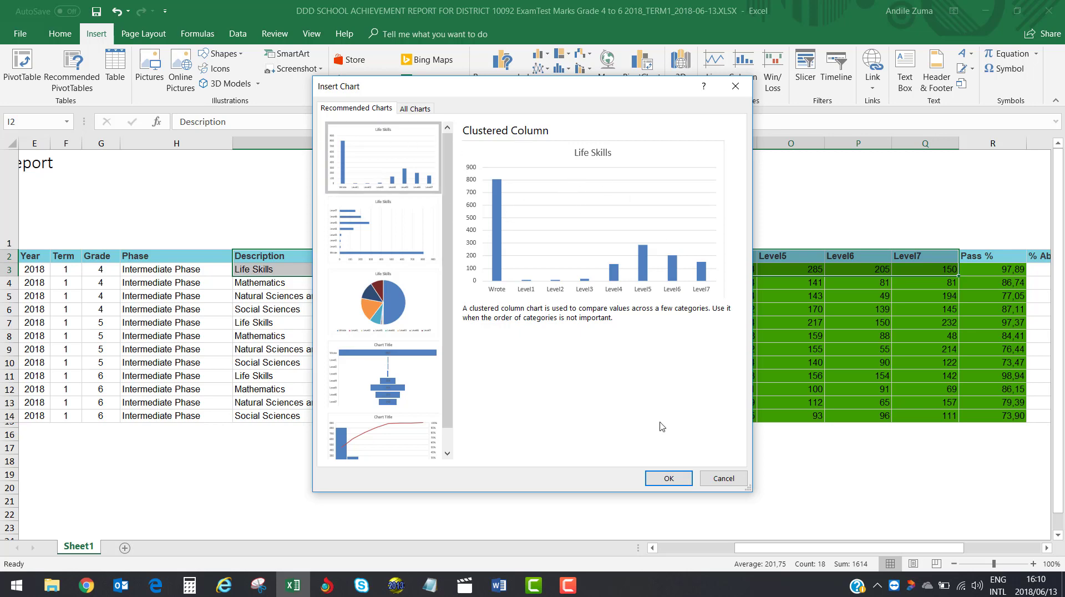
click(669, 479)
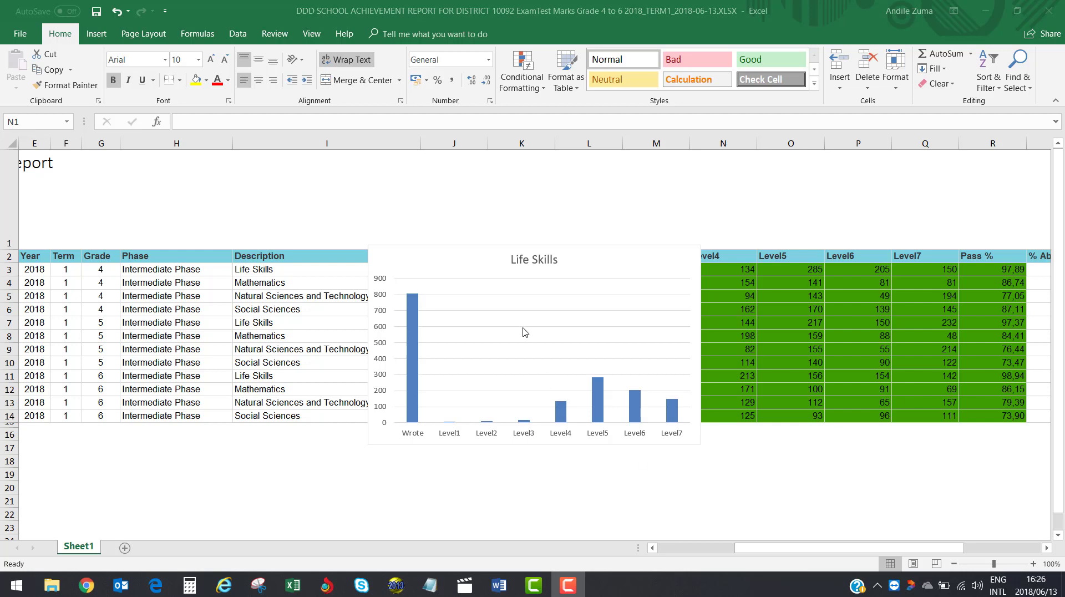
Step: Turn on Data Labels for the Life Skills chart through Chart Elements
click(630, 266)
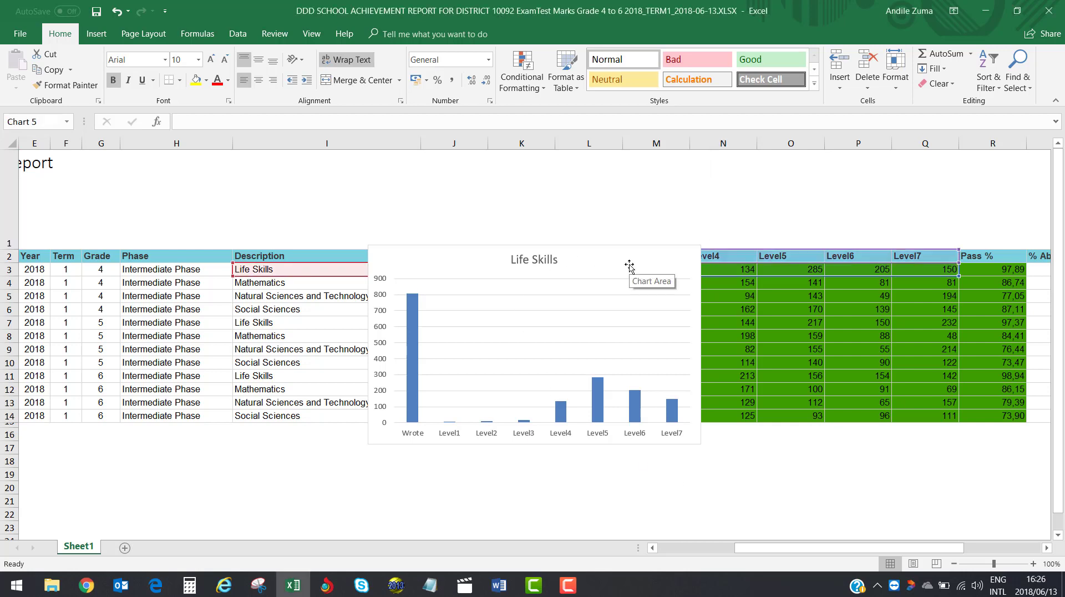
double_click(630, 266)
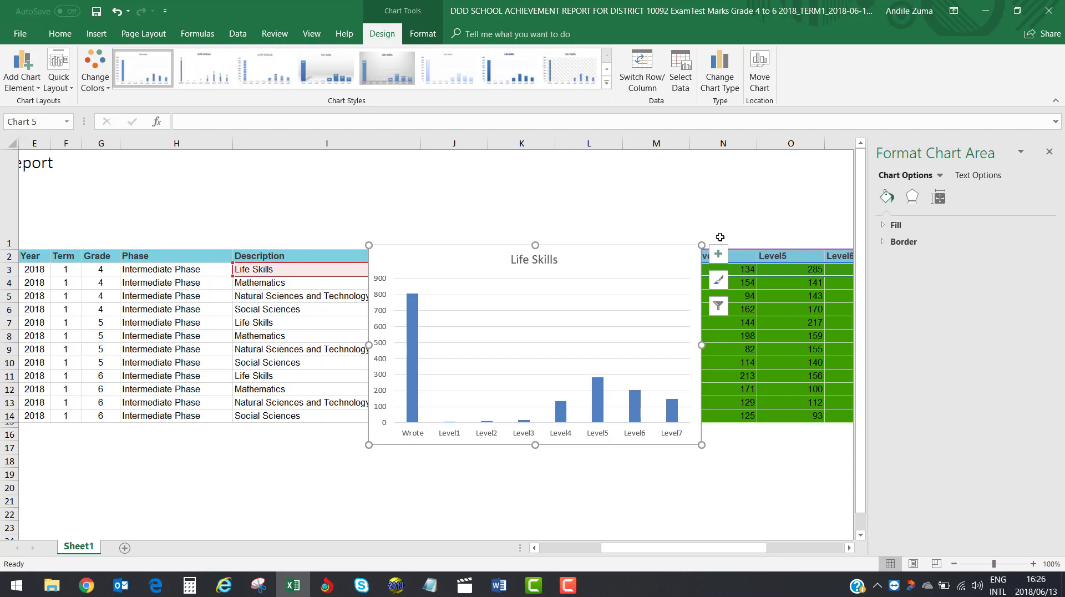
click(718, 254)
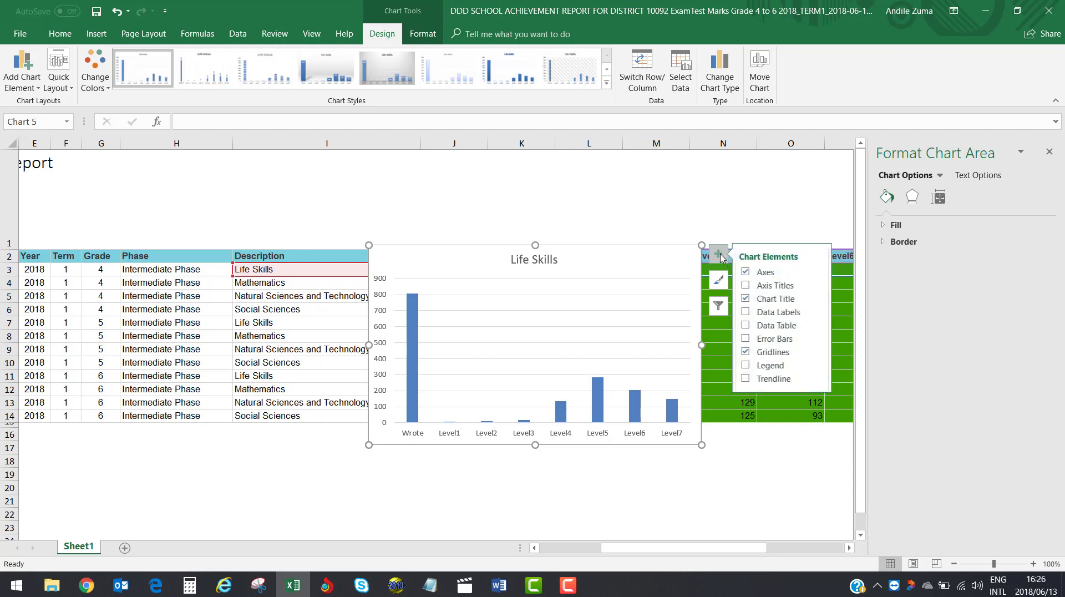
click(749, 313)
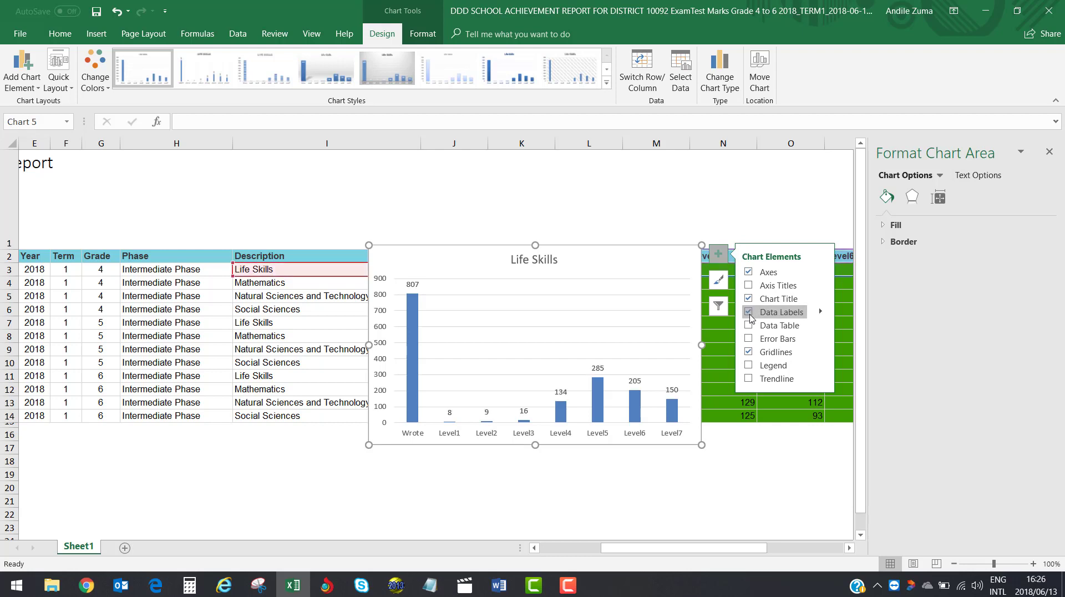